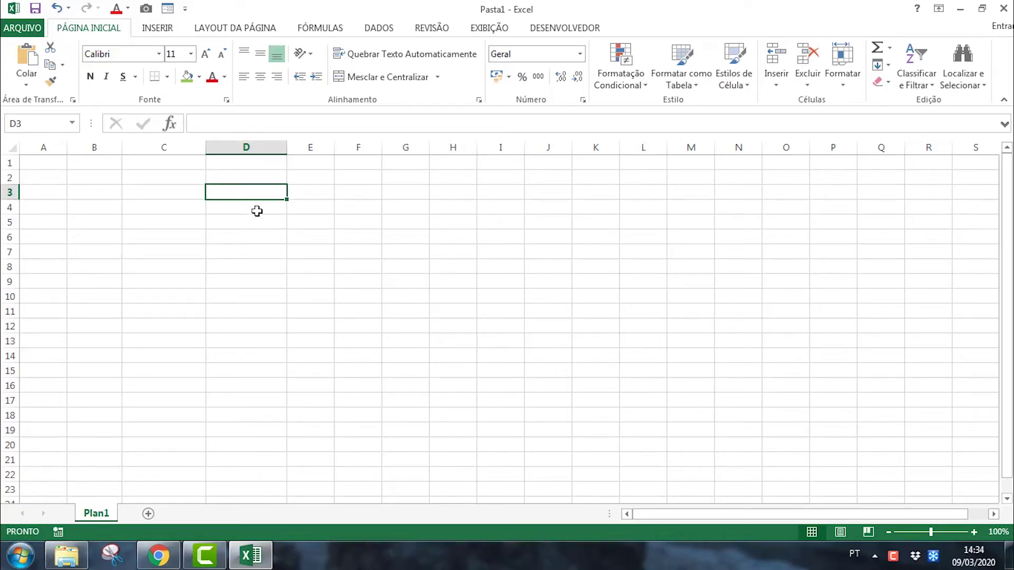
Add the Formulário command to the Quick Access Toolbar from All Commands.
{"action": "left_click", "coordinate": [52, 165]}
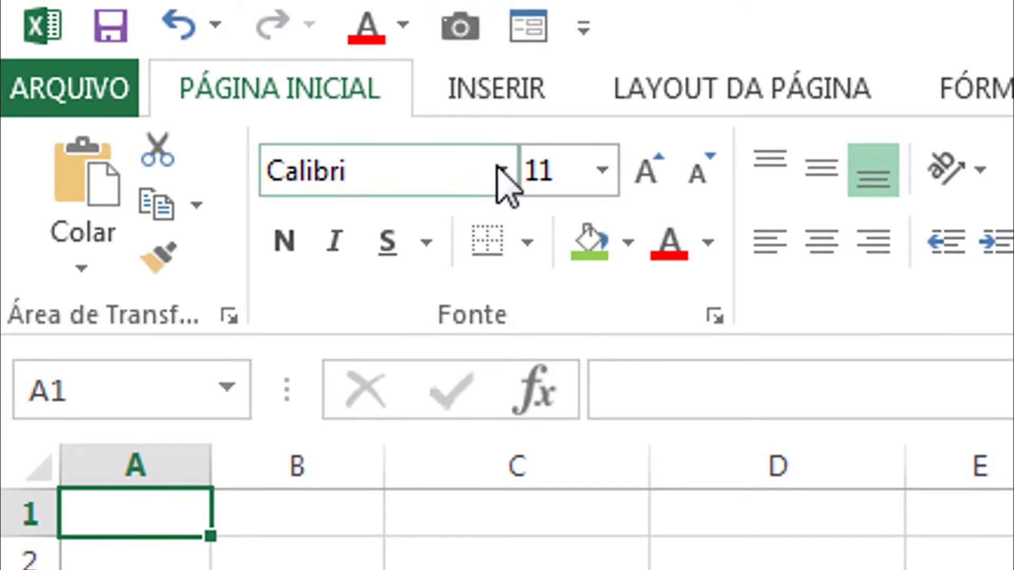
{"action": "right_click", "coordinate": [455, 26]}
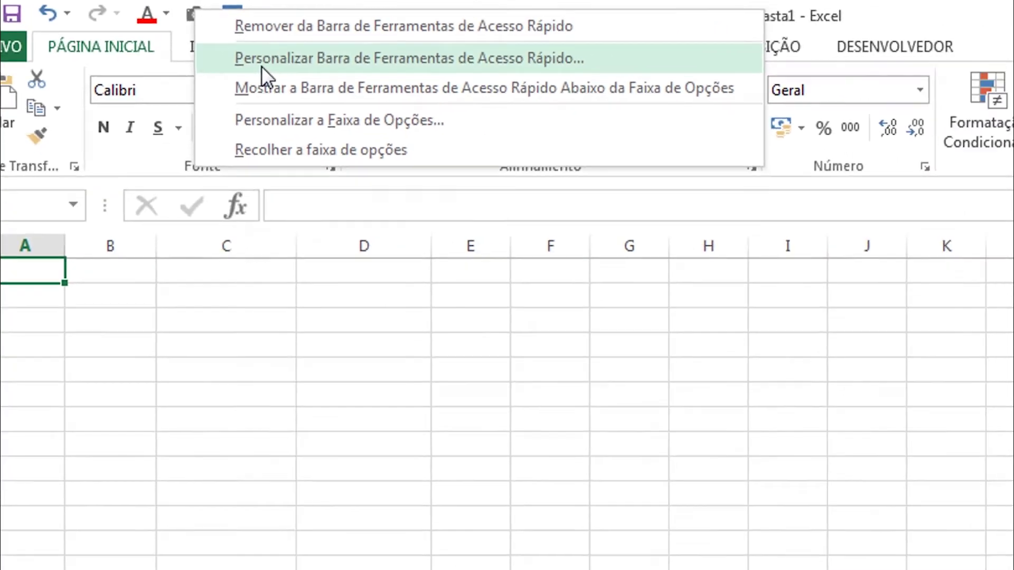
{"action": "left_click", "coordinate": [392, 84]}
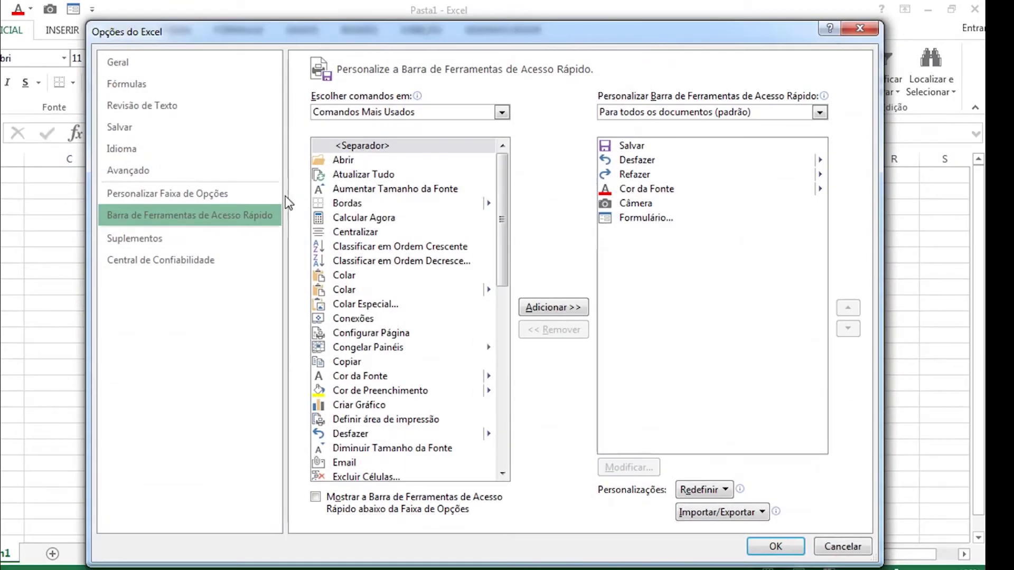
{"action": "left_click", "coordinate": [501, 112]}
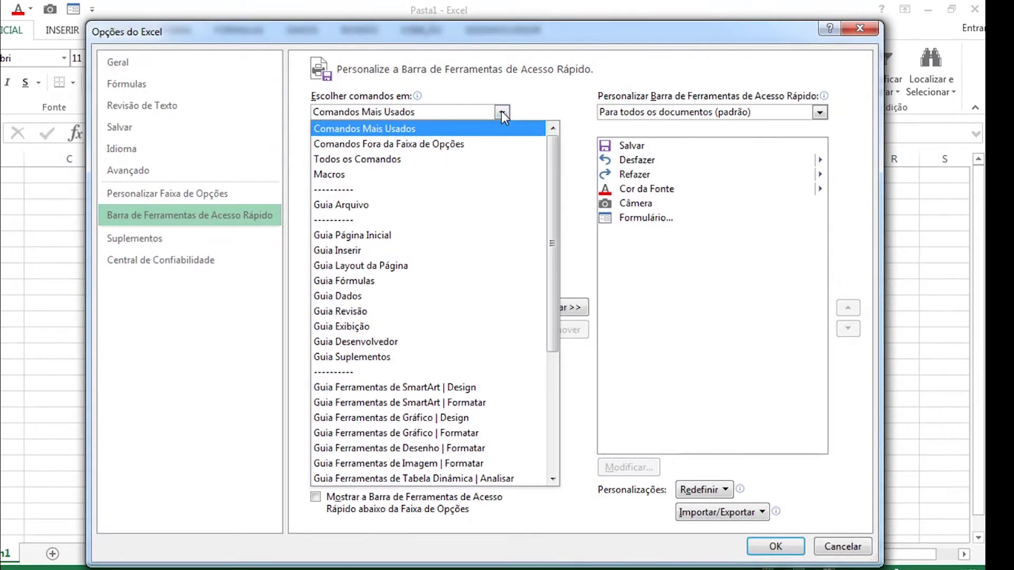
{"action": "left_click", "coordinate": [407, 161]}
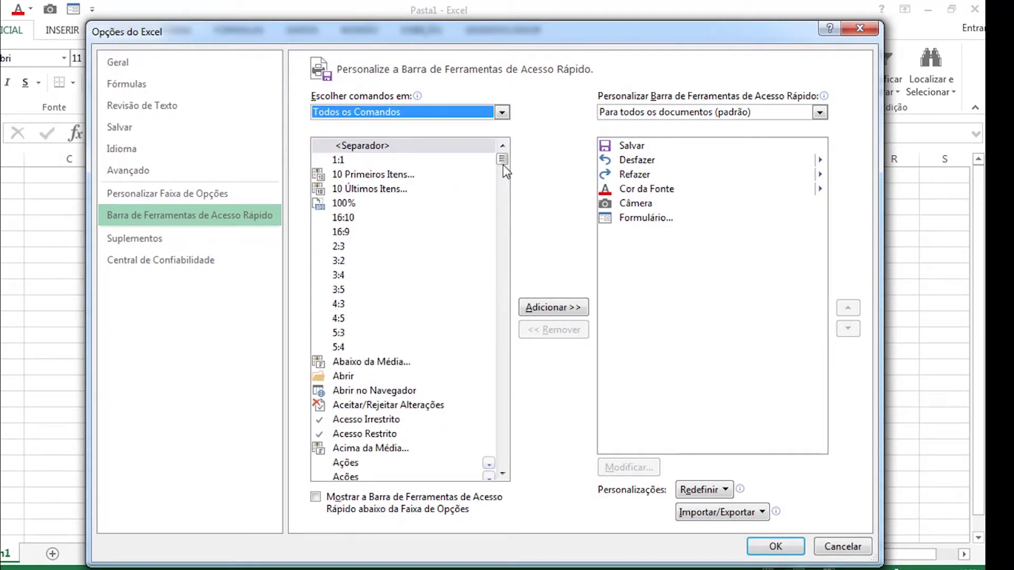
{"action": "left_click_drag", "start_coordinate": [503, 161], "coordinate": [508, 296]}
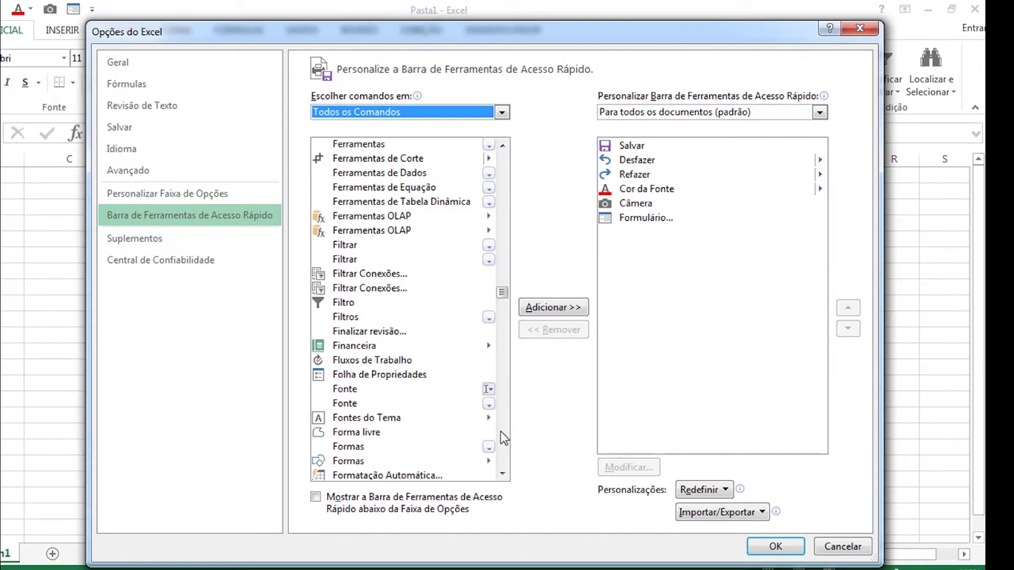
{"action": "right_click", "coordinate": [502, 474]}
{"action": "left_click", "coordinate": [596, 431]}
{"action": "left_click", "coordinate": [414, 291]}
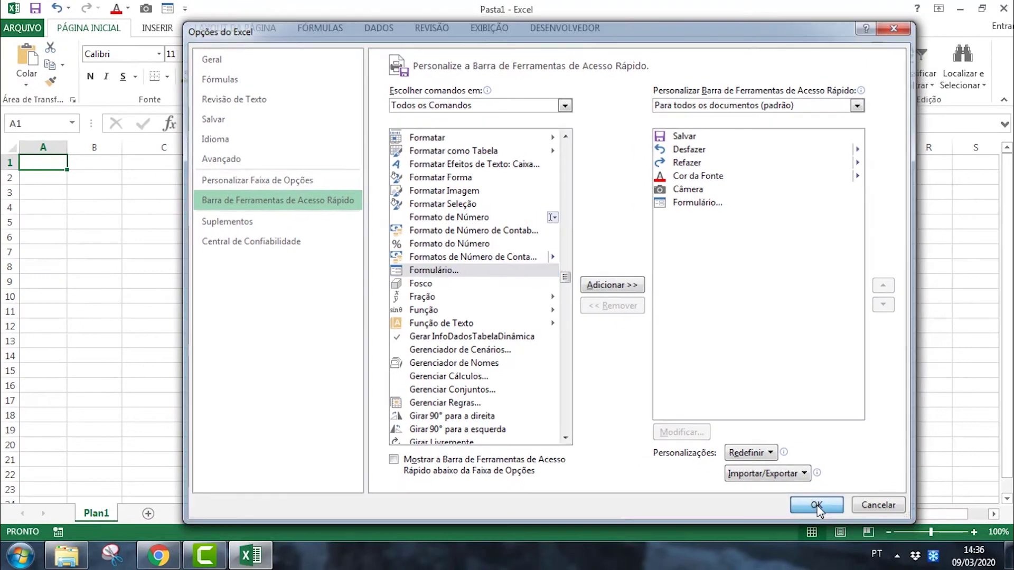
{"action": "left_click", "coordinate": [818, 507]}
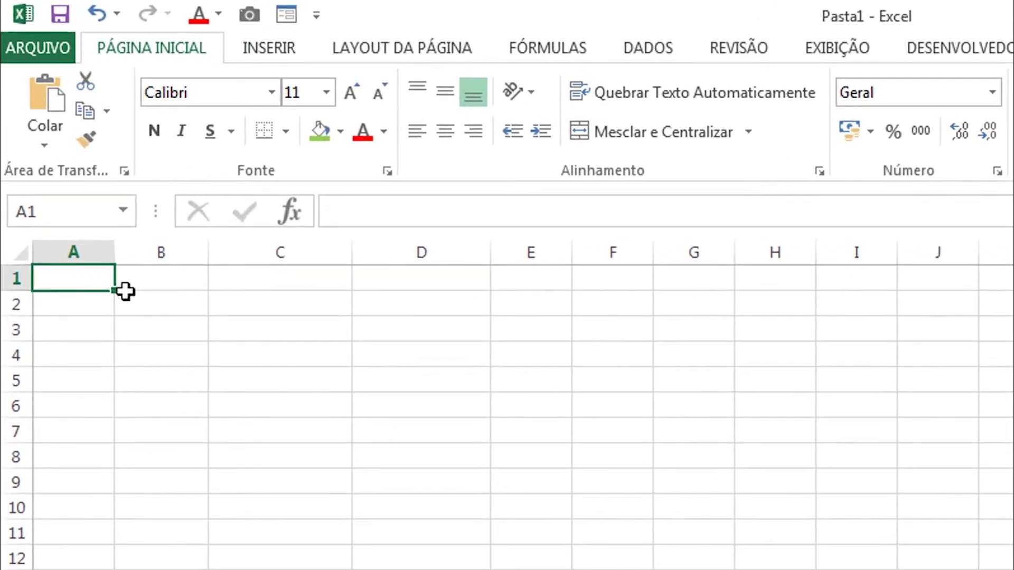
Enter the headers Mês, Vendedor, Região and Valor Vendas in A1:D1.
{"action": "left_click", "coordinate": [26, 278]}
{"action": "left_click", "coordinate": [77, 280]}
{"action": "type", "text": "Mê"}
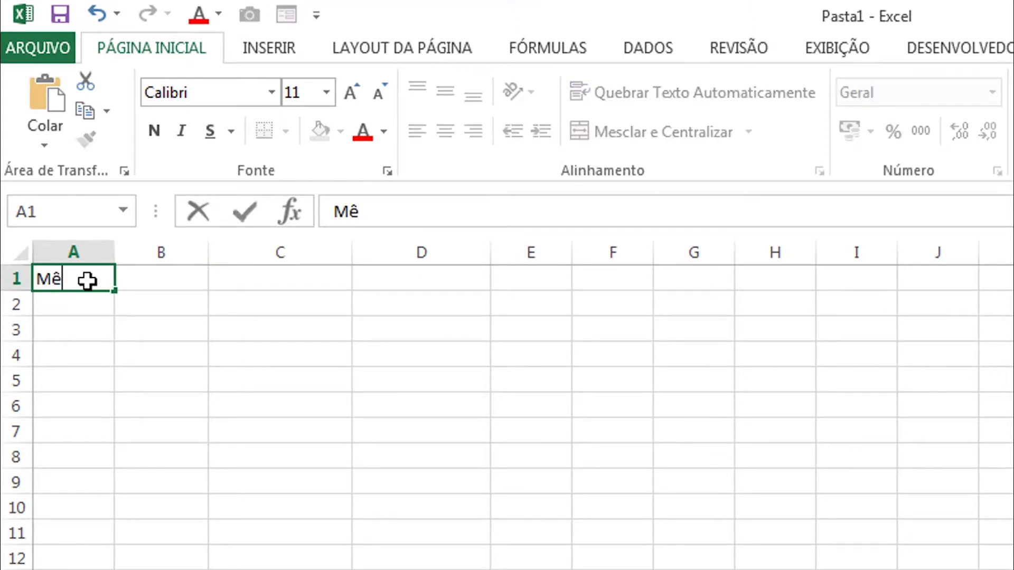
{"action": "type", "text": "s"}
{"action": "key", "text": "Tab"}
{"action": "type", "text": "Vend"}
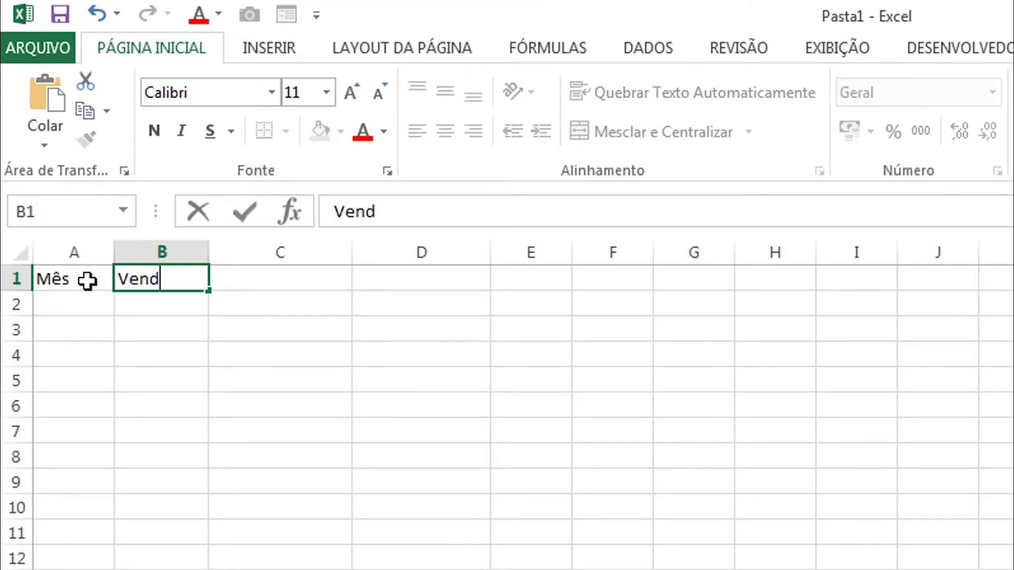
{"action": "type", "text": "edor"}
{"action": "key", "text": "Tab"}
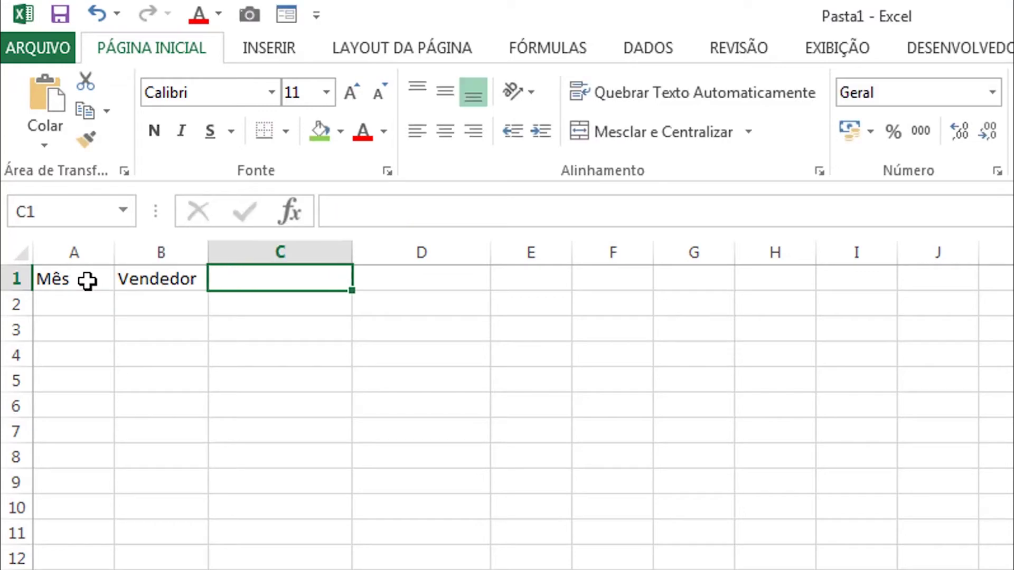
{"action": "type", "text": "Região"}
{"action": "key", "text": "Tab"}
{"action": "type", "text": "V"}
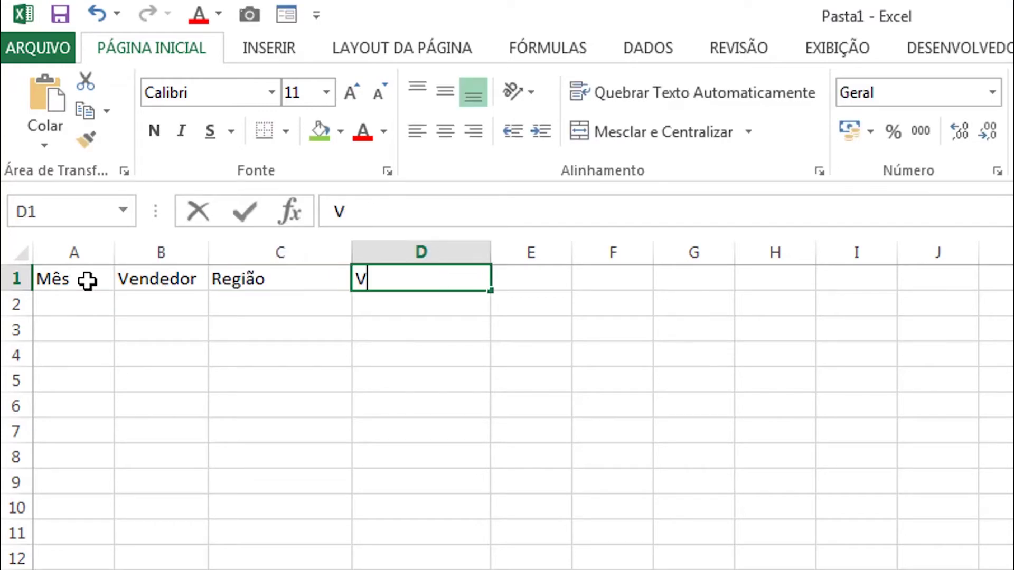
{"action": "type", "text": "alor Vendas"}
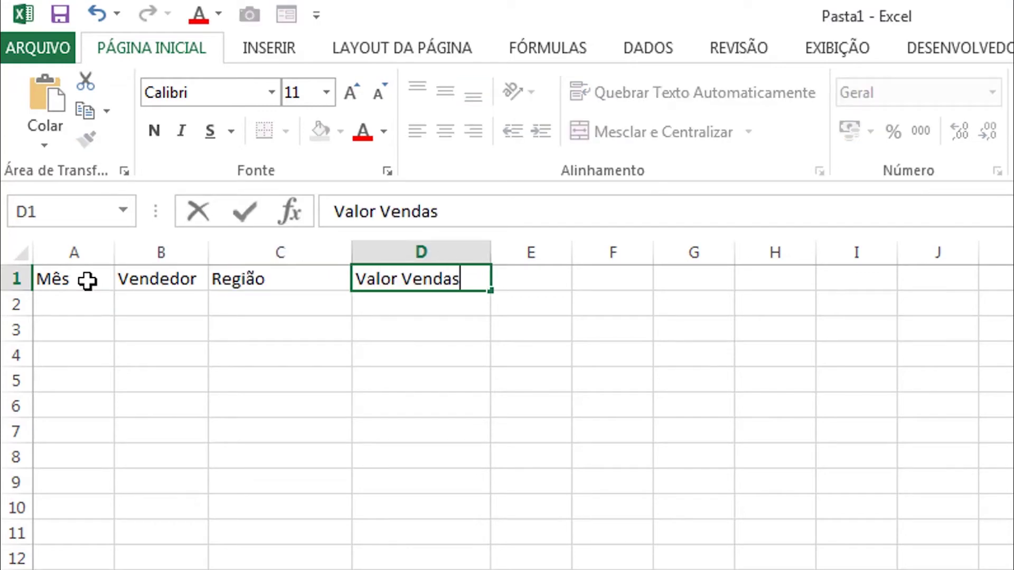
{"action": "left_click", "coordinate": [62, 305]}
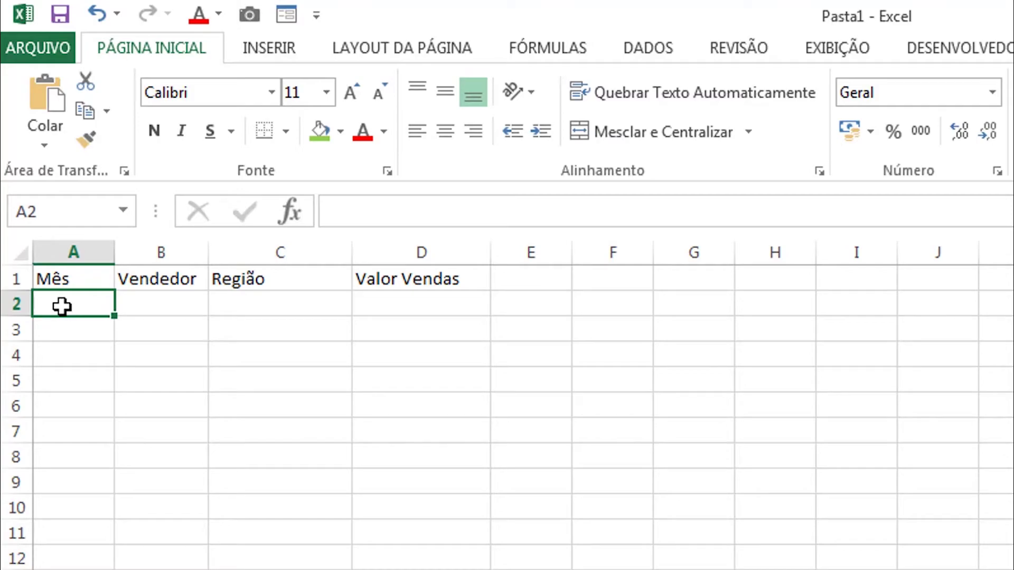
Open the Formulário data form, accepting row 1 as the column labels.
{"action": "left_click", "coordinate": [288, 20]}
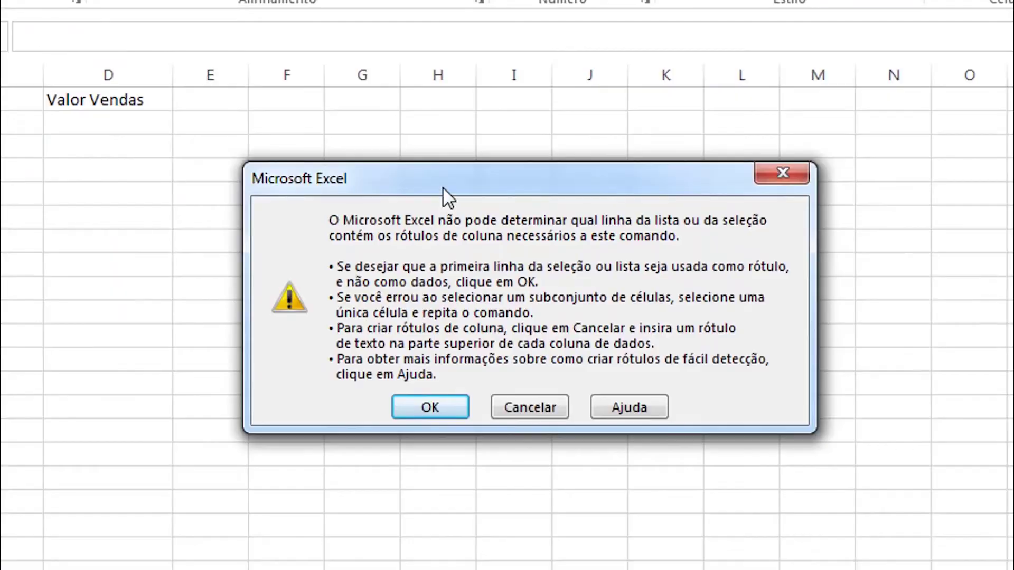
{"action": "left_click_drag", "start_coordinate": [422, 182], "coordinate": [372, 162]}
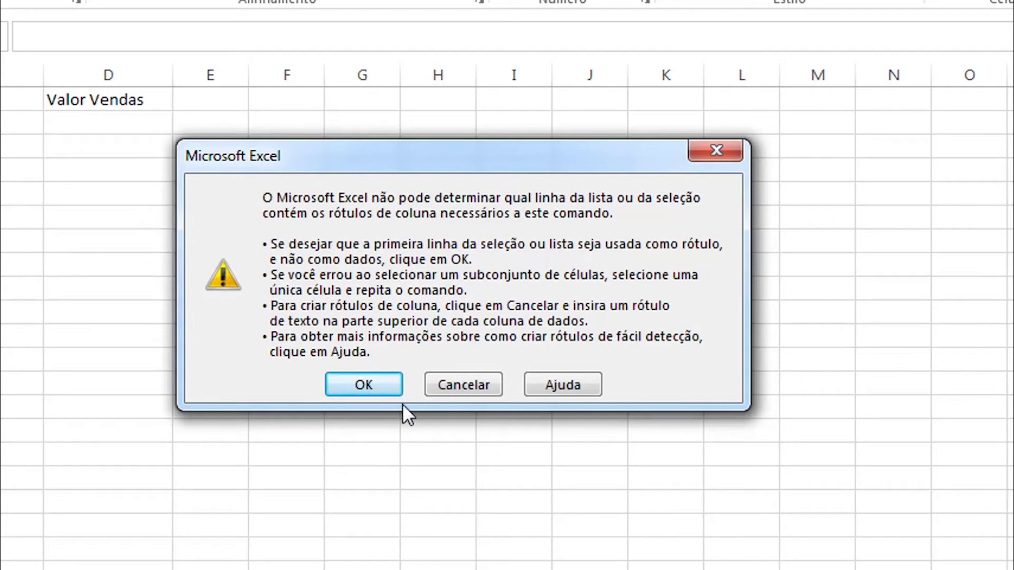
{"action": "left_click", "coordinate": [365, 384]}
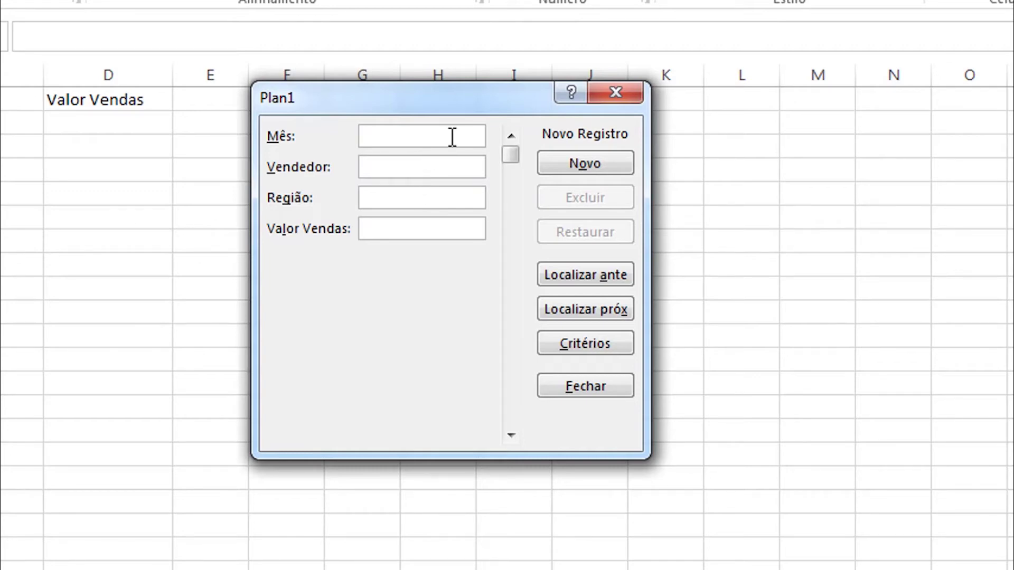
Add a Janeiro record with the salesperson's name, region Sul and value 1500 via Novo.
{"action": "type", "text": "Janeir"}
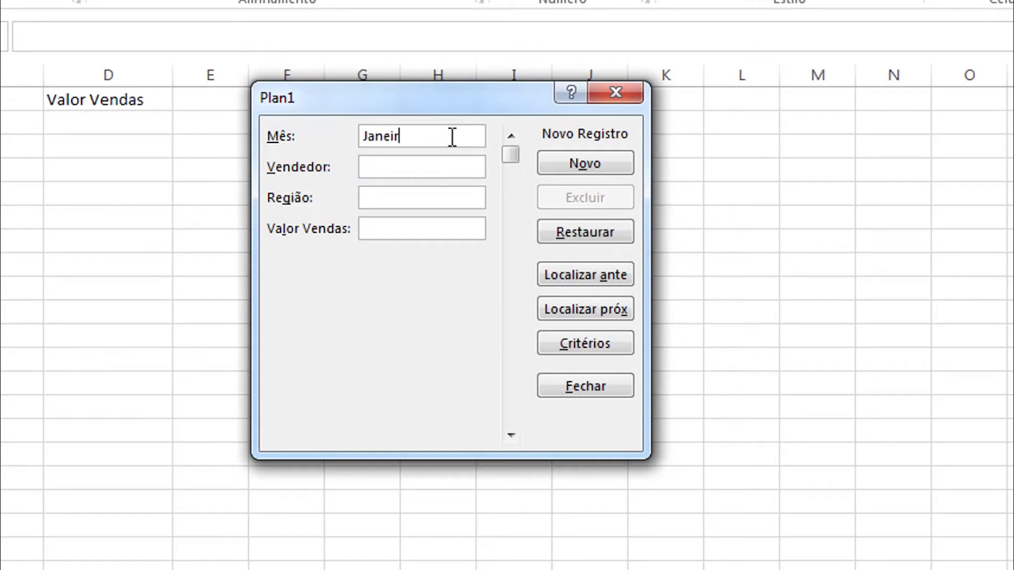
{"action": "type", "text": "o"}
{"action": "type", "text": "Ma"}
{"action": "type", "text": "rc"}
{"action": "type", "text": "io"}
{"action": "left_click", "coordinate": [401, 197]}
{"action": "type", "text": "Sul"}
{"action": "left_click", "coordinate": [401, 229]}
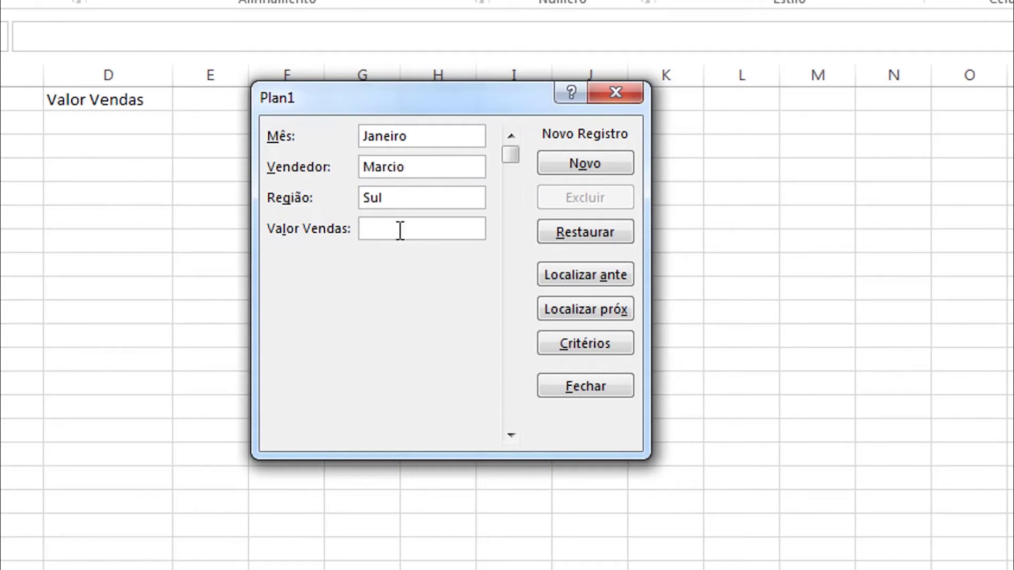
{"action": "type", "text": "1500"}
{"action": "left_click", "coordinate": [573, 168]}
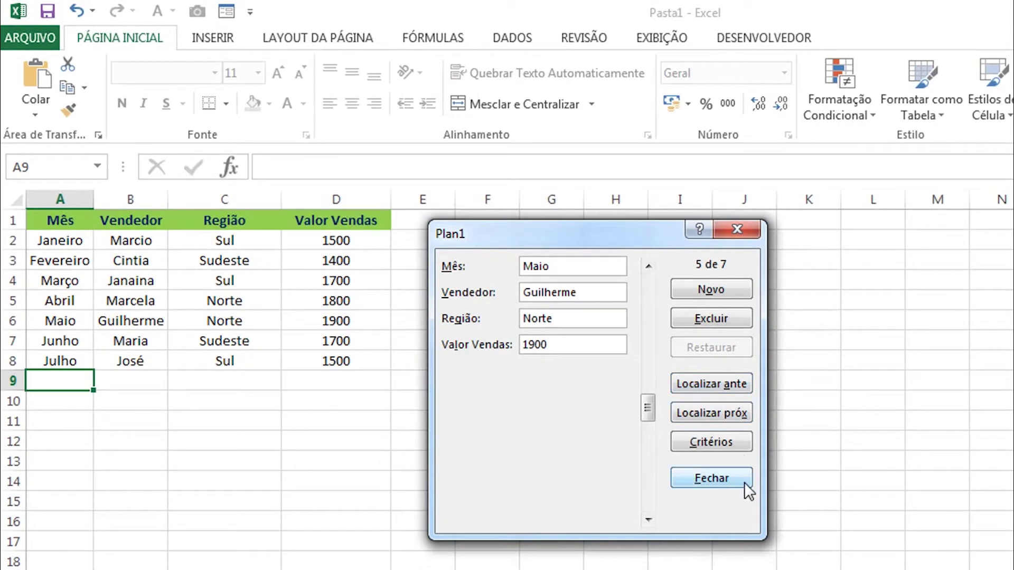
Browse back to Abril and forward through Maio and Junho, then switch to Critérios mode.
{"action": "left_click", "coordinate": [744, 388]}
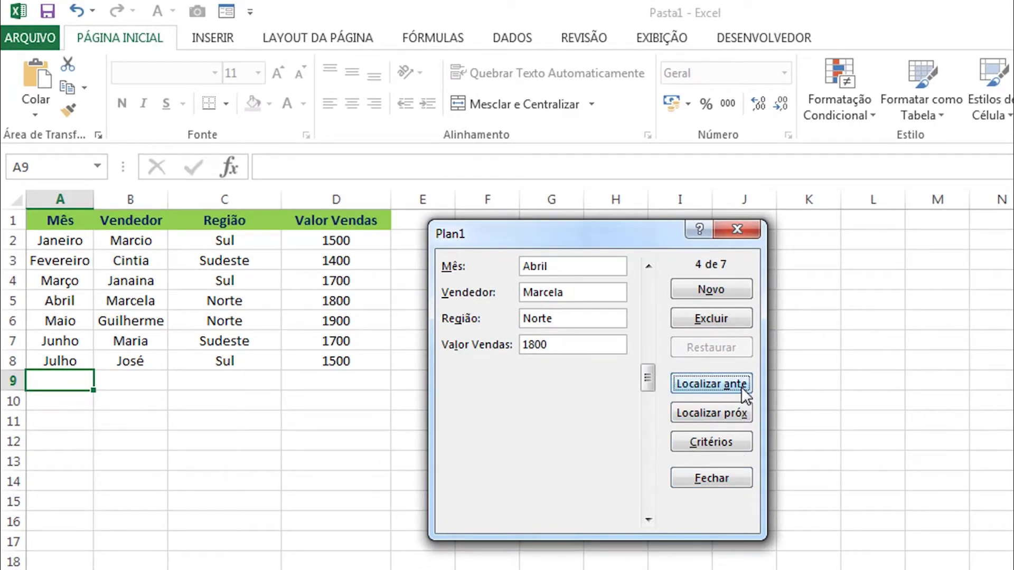
{"action": "left_click", "coordinate": [735, 413]}
{"action": "left_click", "coordinate": [735, 413]}
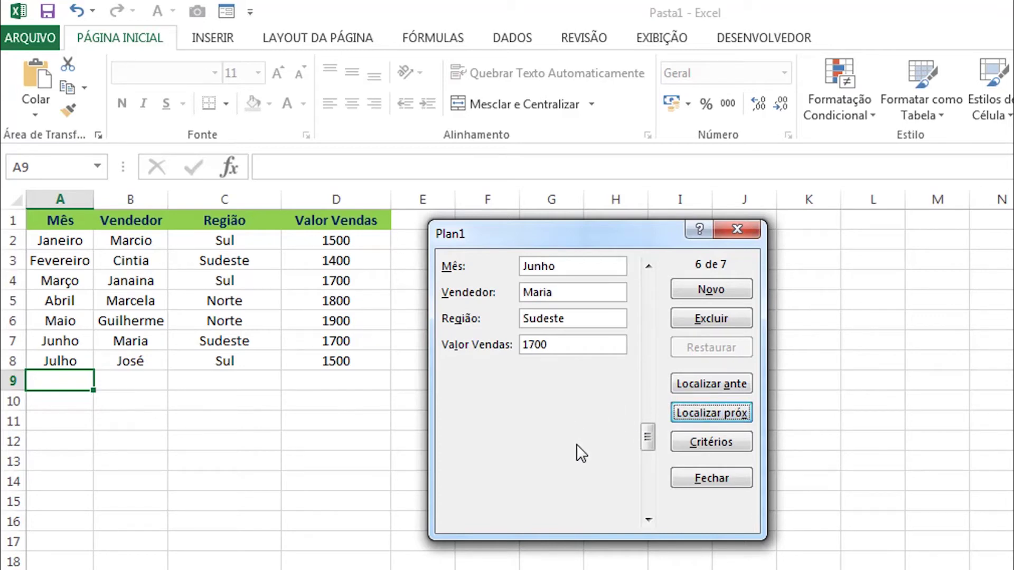
{"action": "left_click", "coordinate": [702, 444]}
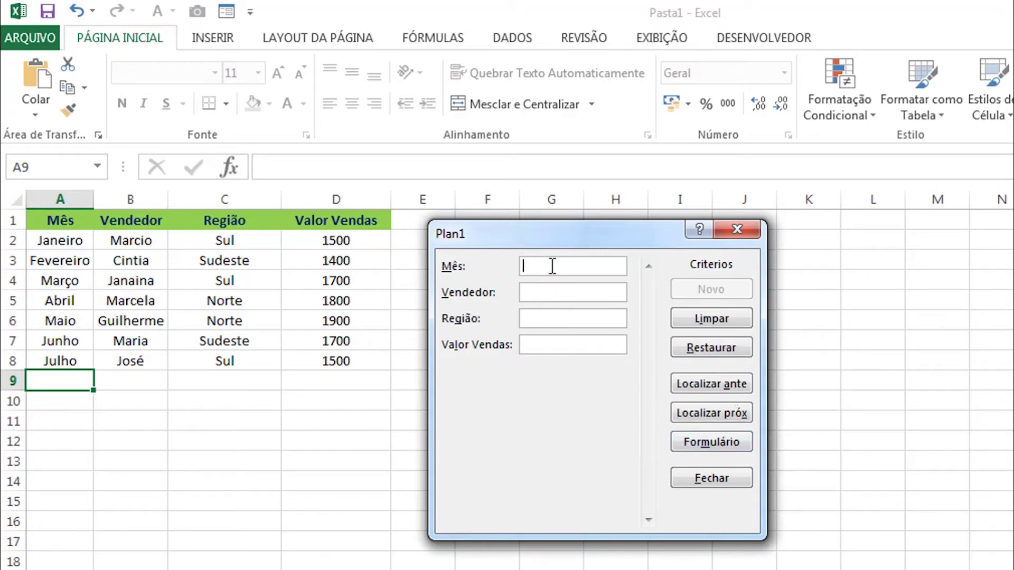
Search for the Maio record by criteria, then return to record view at record 1 of 7.
{"action": "type", "text": "Maio"}
{"action": "left_click", "coordinate": [701, 416]}
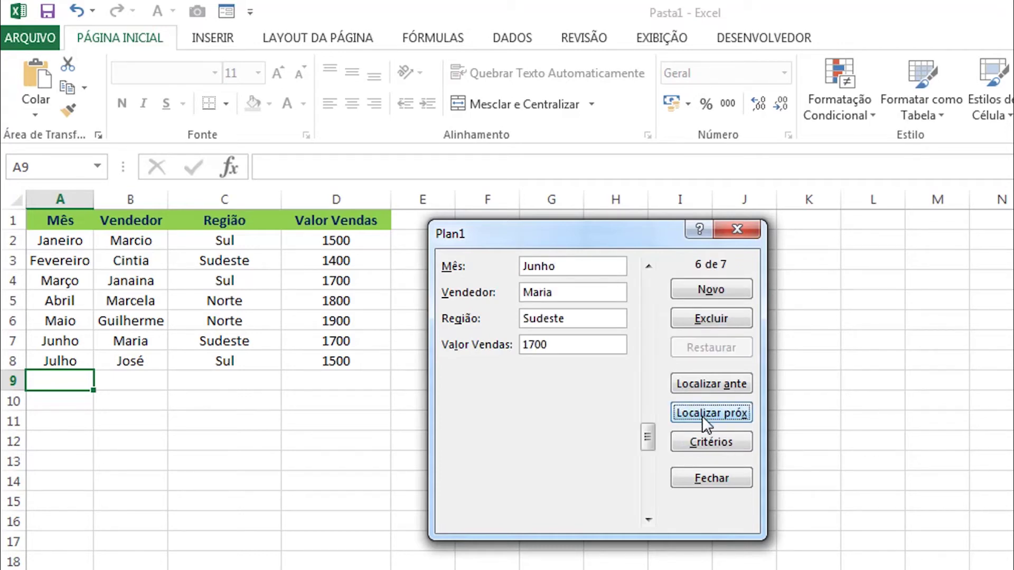
{"action": "left_click", "coordinate": [702, 385]}
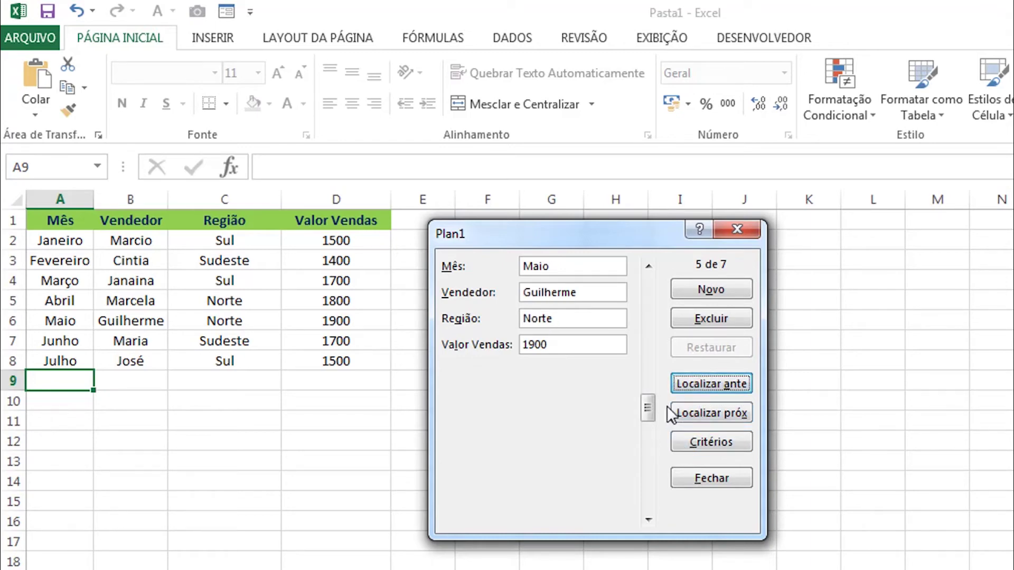
{"action": "left_click", "coordinate": [697, 438]}
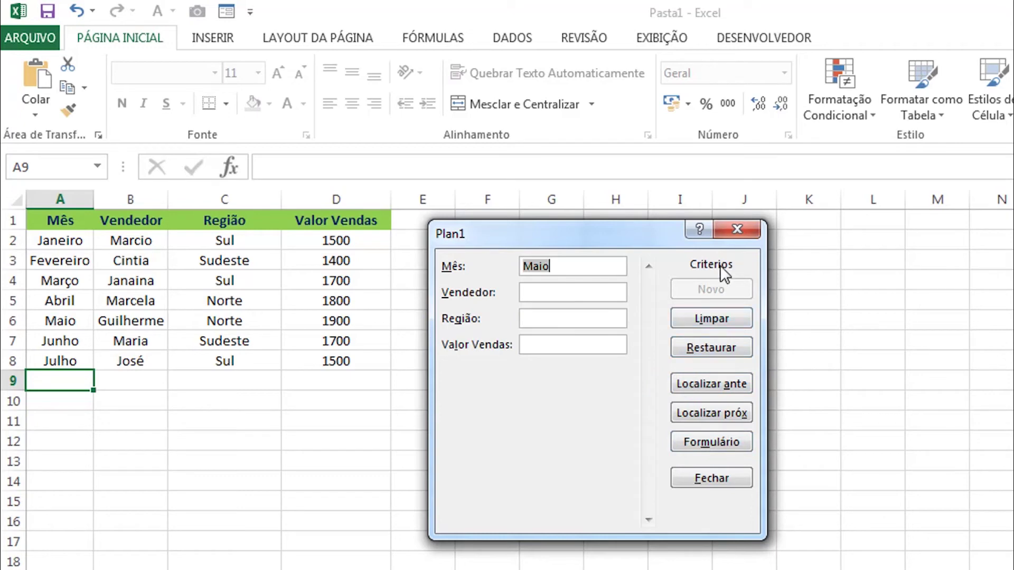
{"action": "left_click", "coordinate": [710, 445]}
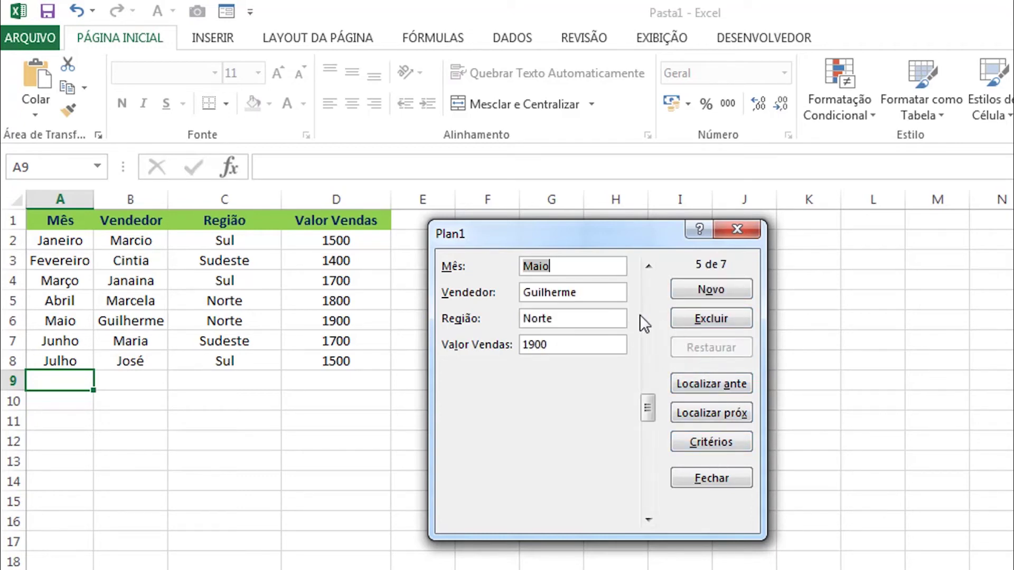
{"action": "left_click_drag", "start_coordinate": [648, 407], "coordinate": [647, 287]}
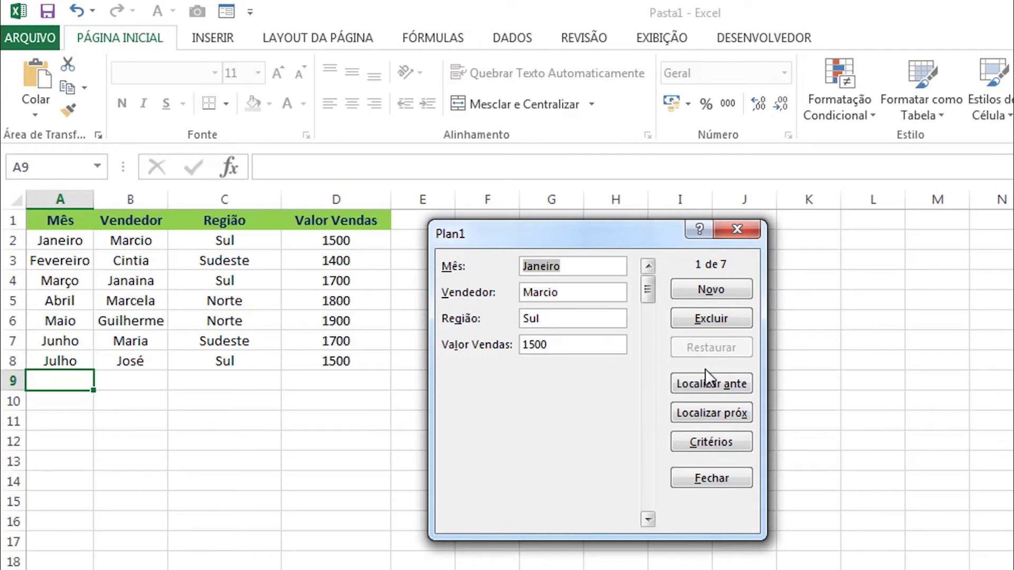
Delete the displayed Janeiro–Sul–1500 record and confirm the deletion.
{"action": "left_click", "coordinate": [705, 315]}
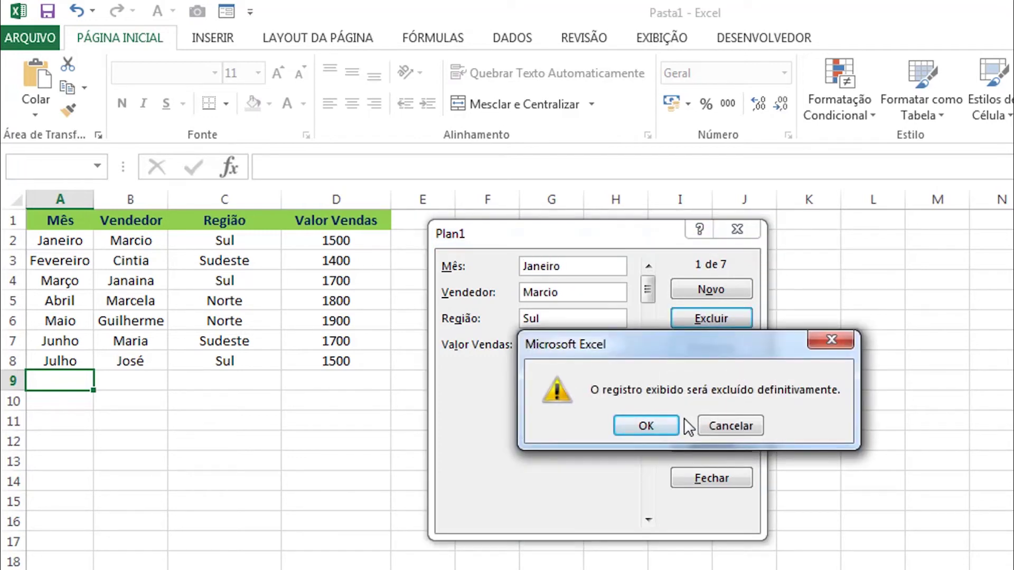
{"action": "left_click", "coordinate": [649, 425]}
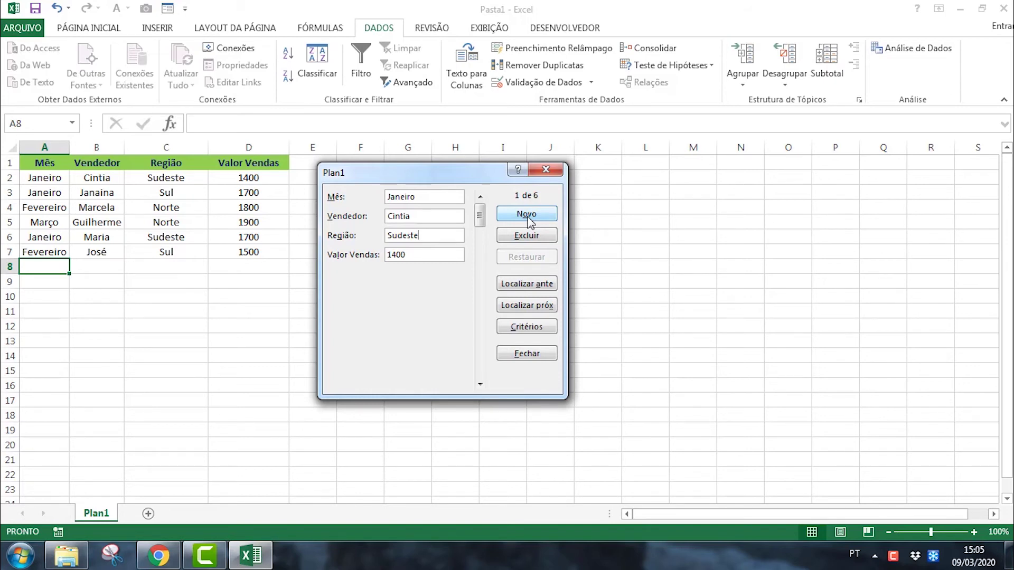
Close the data form, check the Mês values in A2–A5, and select column A.
{"action": "left_click", "coordinate": [528, 218]}
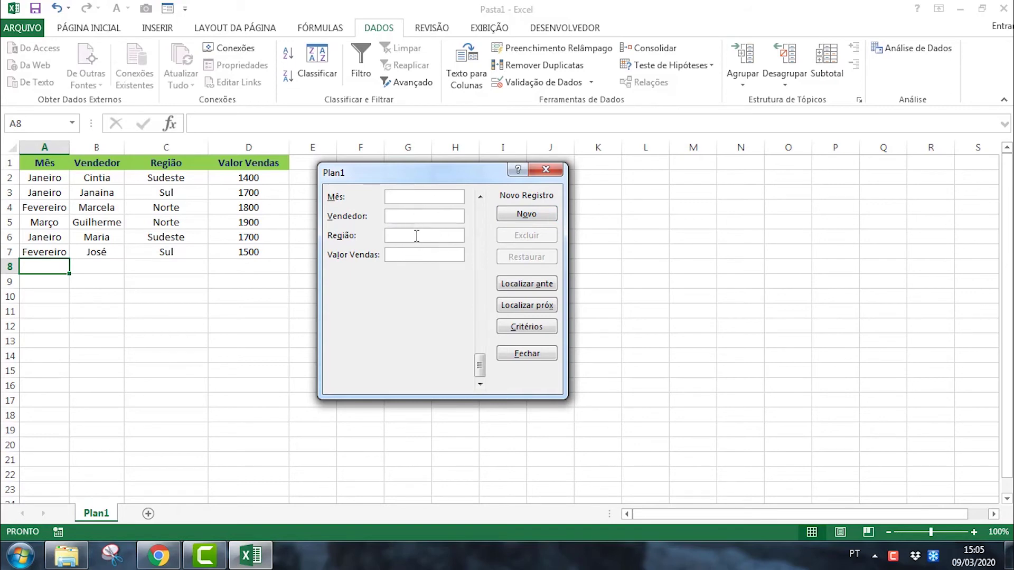
{"action": "left_click", "coordinate": [551, 169]}
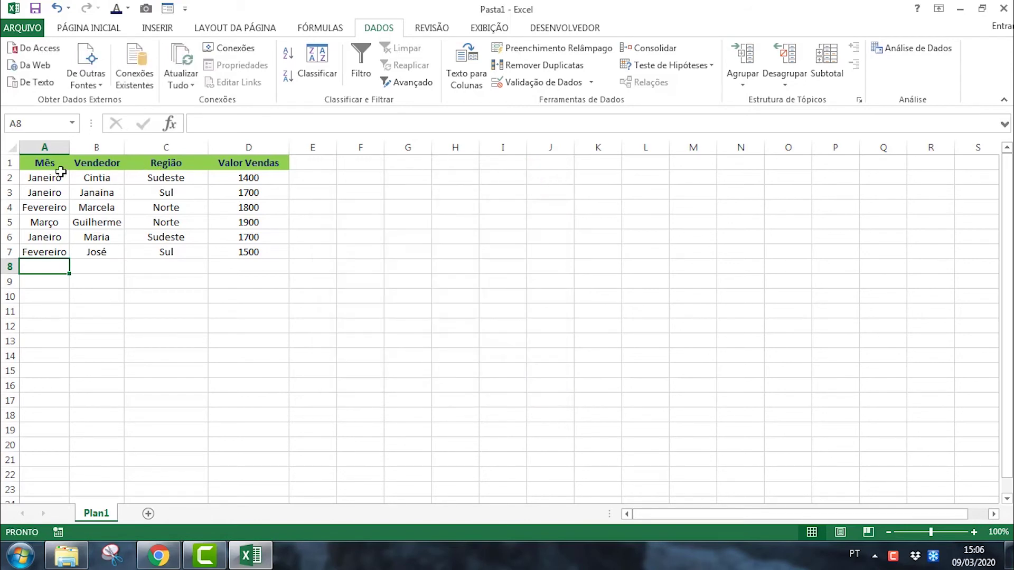
{"action": "left_click", "coordinate": [45, 148]}
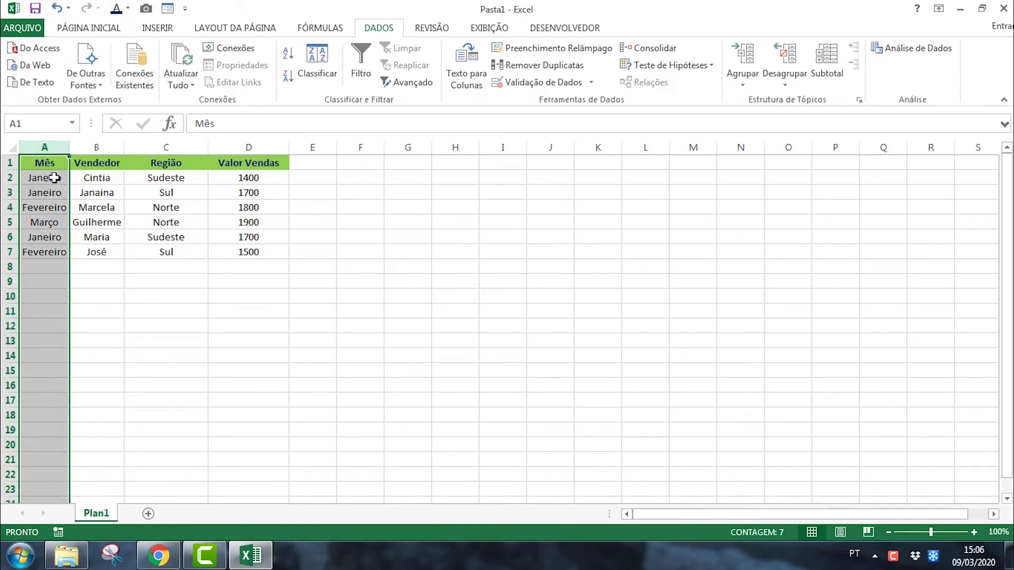
{"action": "left_click", "coordinate": [54, 177]}
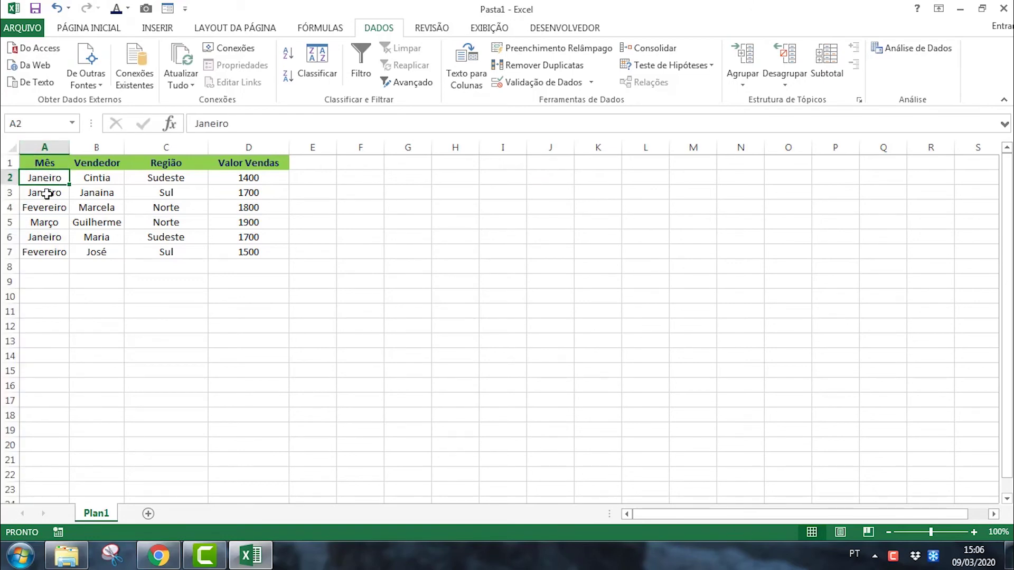
{"action": "left_click", "coordinate": [46, 193]}
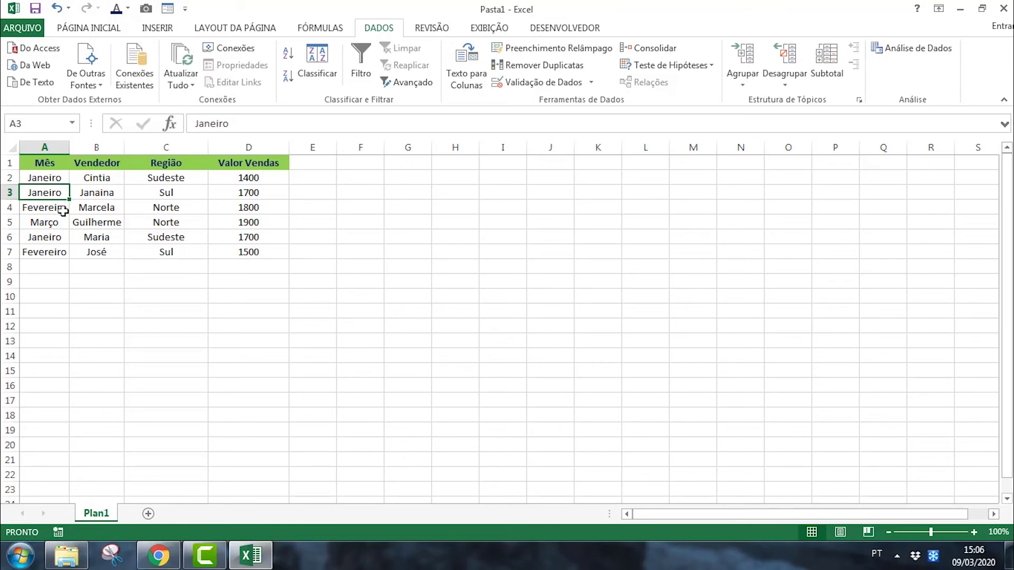
{"action": "left_click", "coordinate": [62, 213]}
{"action": "left_click", "coordinate": [61, 221]}
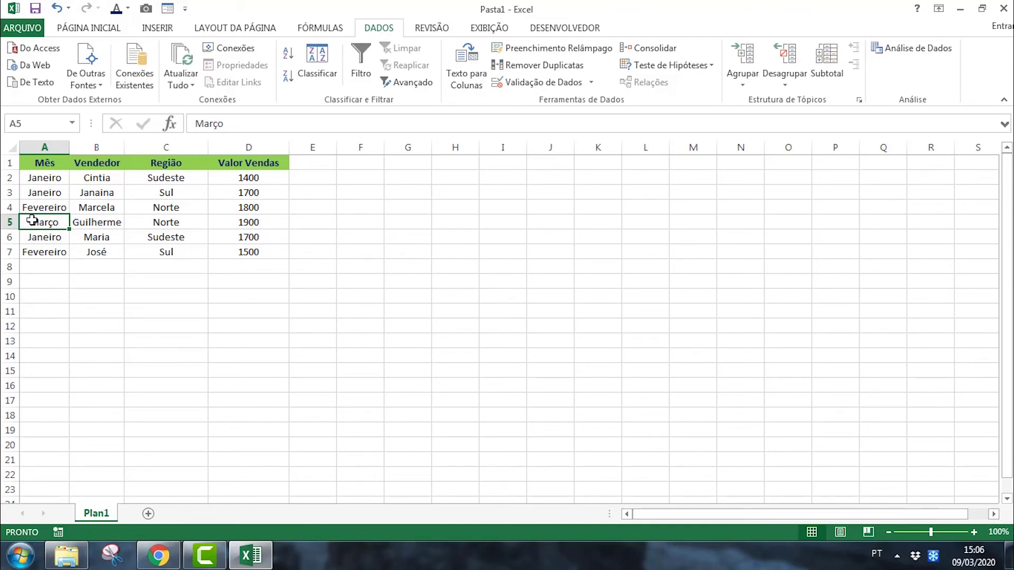
{"action": "left_click", "coordinate": [48, 148]}
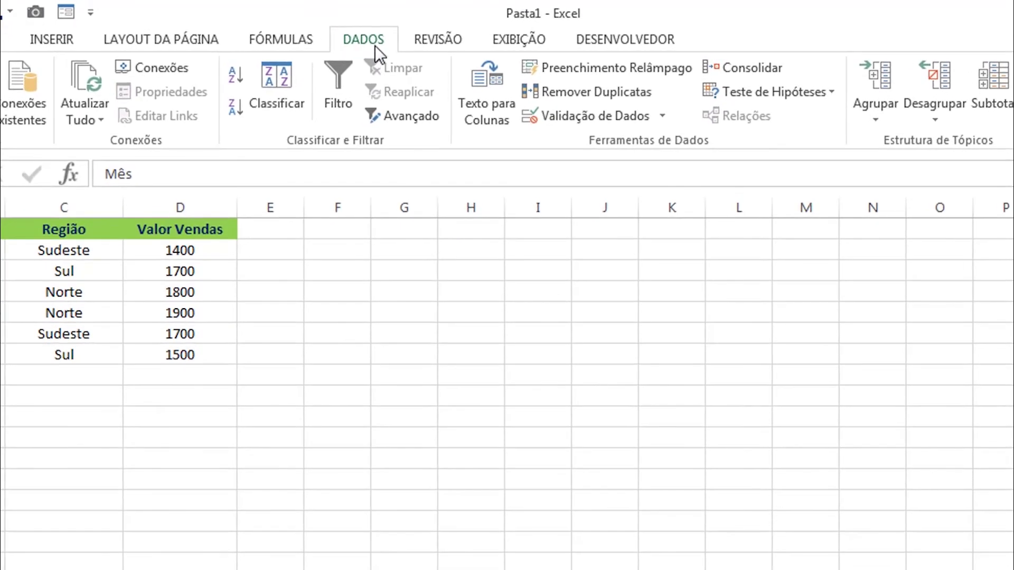
Limit column A to a list 'Janeiro; Fevereiro; Março' with the in-cell dropdown turned off.
{"action": "left_click", "coordinate": [593, 120]}
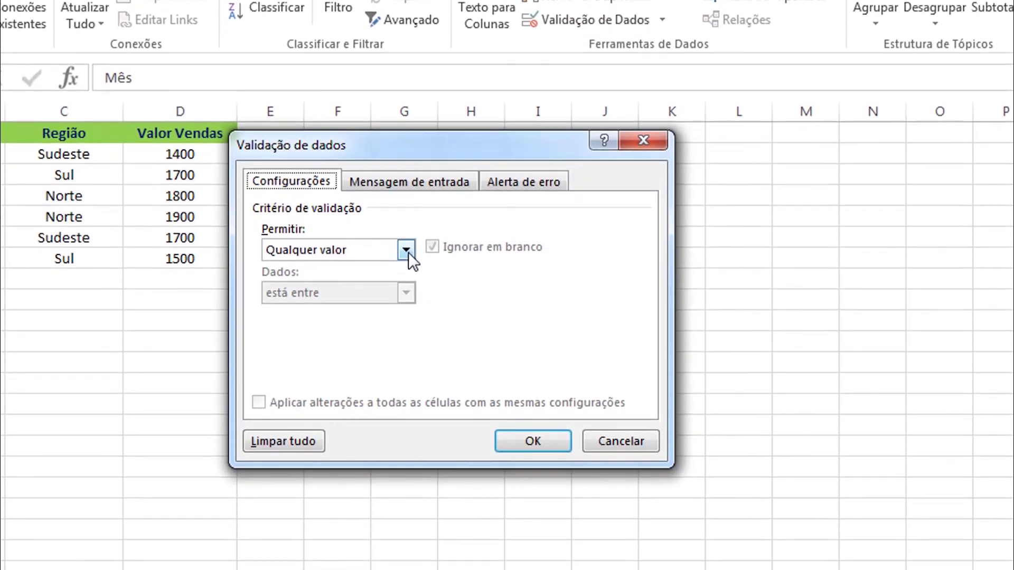
{"action": "left_click", "coordinate": [405, 250]}
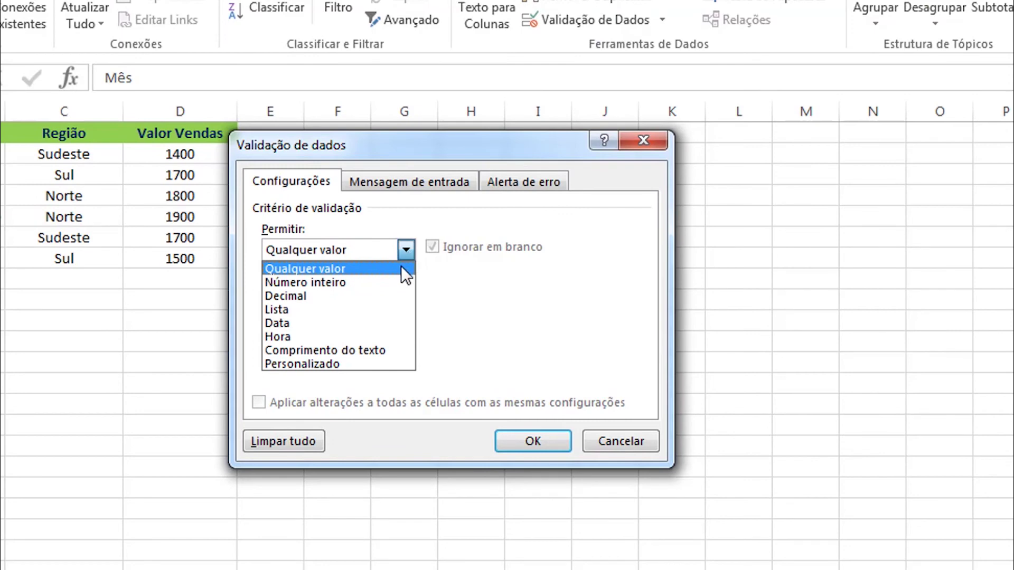
{"action": "left_click", "coordinate": [384, 307]}
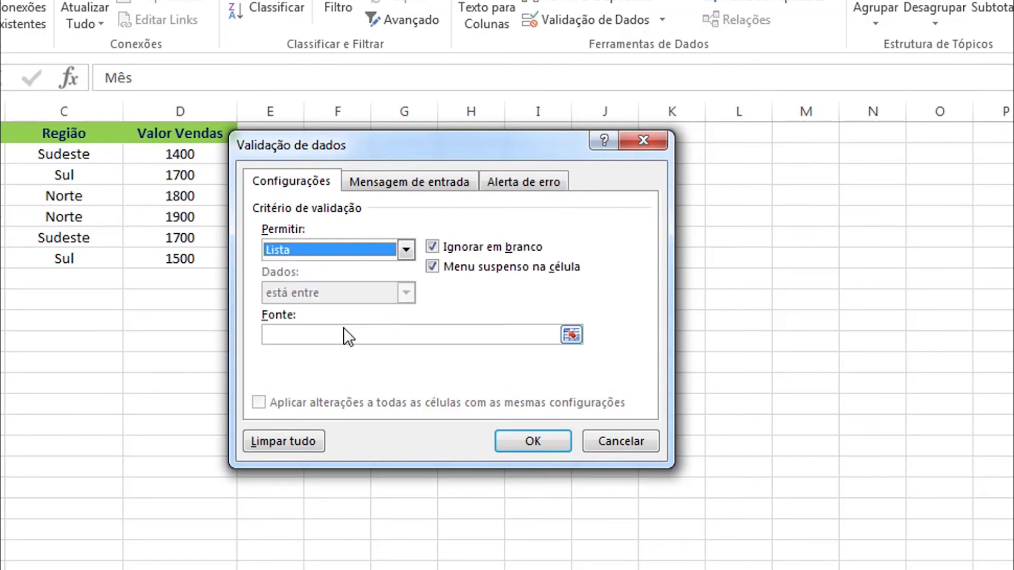
{"action": "left_click", "coordinate": [329, 335]}
{"action": "type", "text": "Janeiro; Fevereiro; Março"}
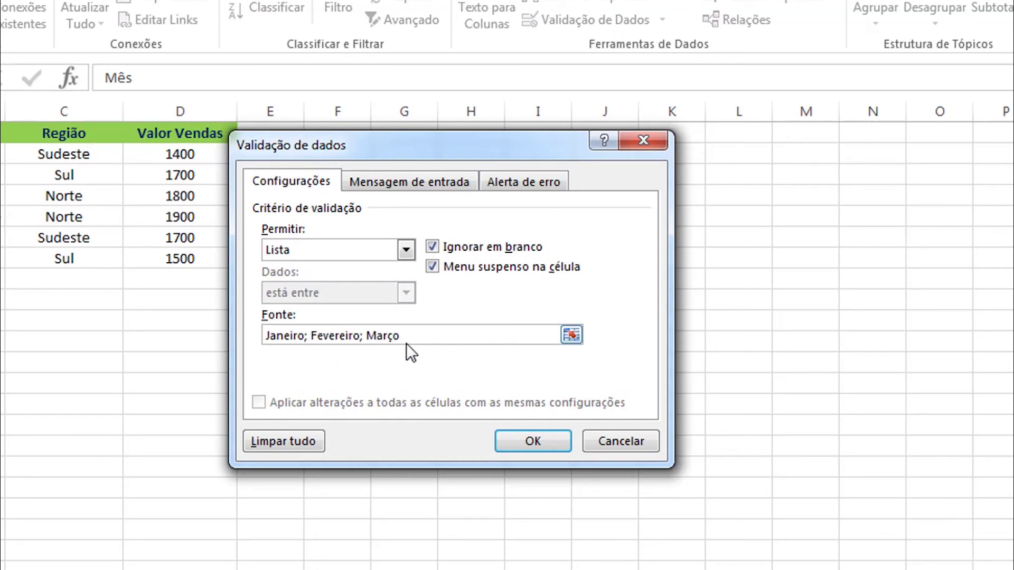
{"action": "left_click", "coordinate": [433, 267]}
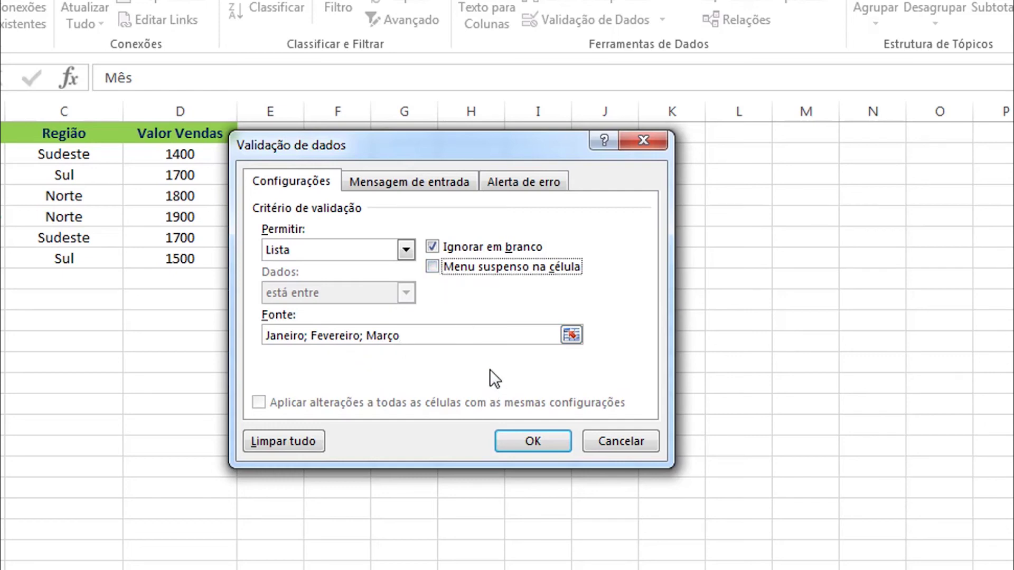
{"action": "left_click", "coordinate": [533, 441]}
{"action": "left_click", "coordinate": [412, 321]}
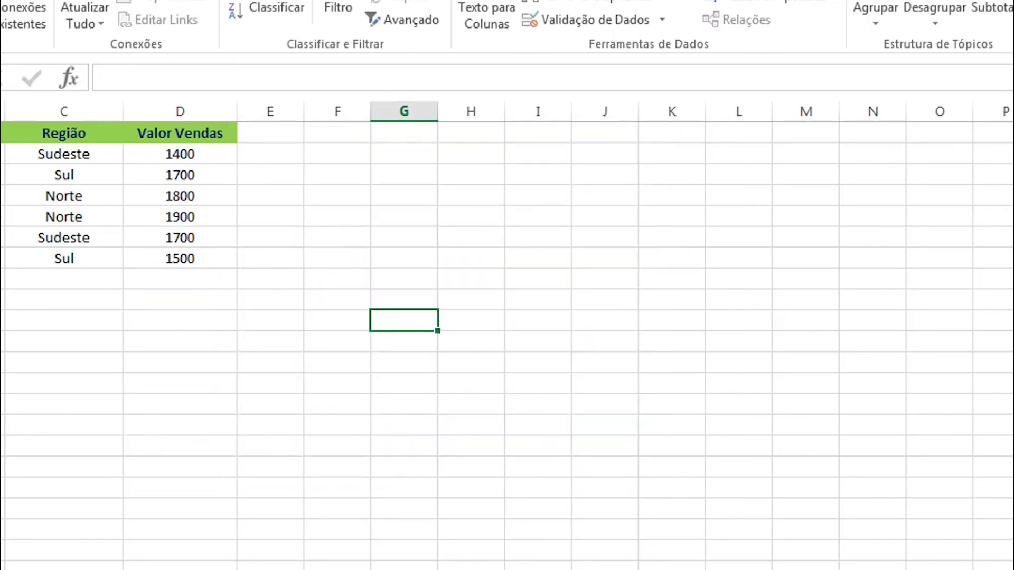
Try adding an Abril, Sul, 1500 record via the form and dismiss the validation error with Repetir.
{"action": "left_click", "coordinate": [4, 148]}
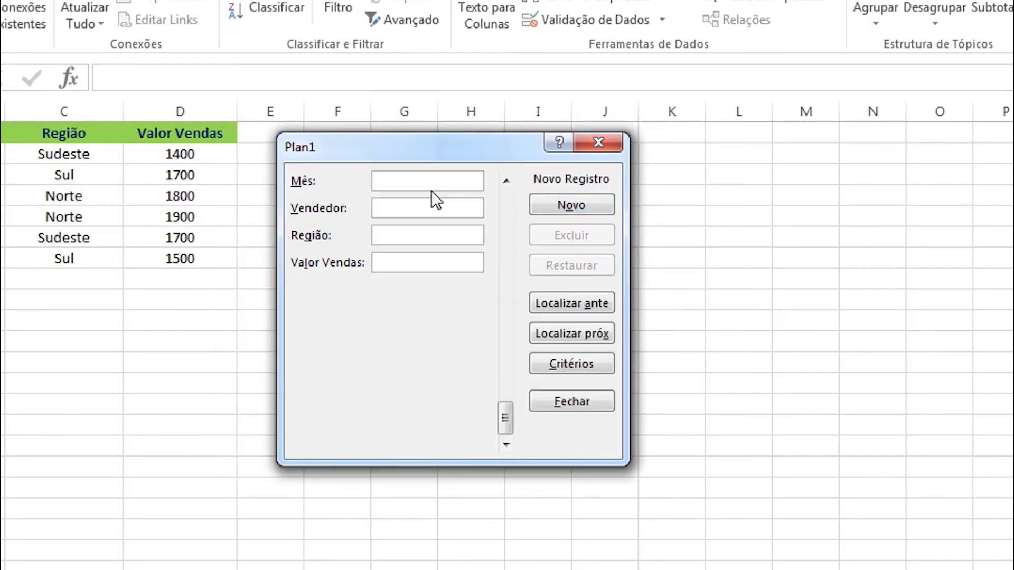
{"action": "type", "text": "Abril"}
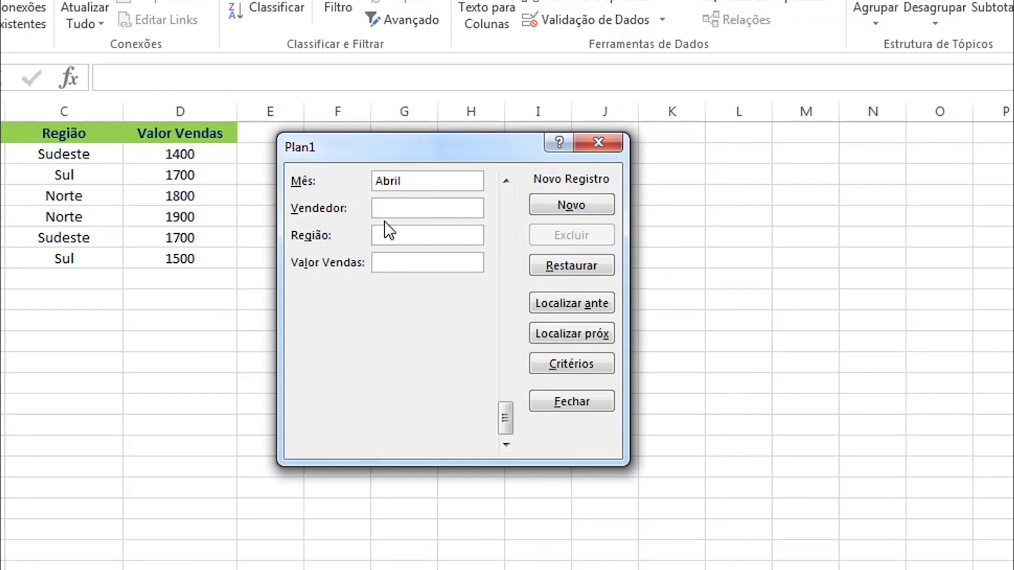
{"action": "key", "text": "Tab"}
{"action": "type", "text": "Marcio"}
{"action": "left_click", "coordinate": [404, 230]}
{"action": "type", "text": "Sul"}
{"action": "key", "text": "Tab"}
{"action": "type", "text": "1500"}
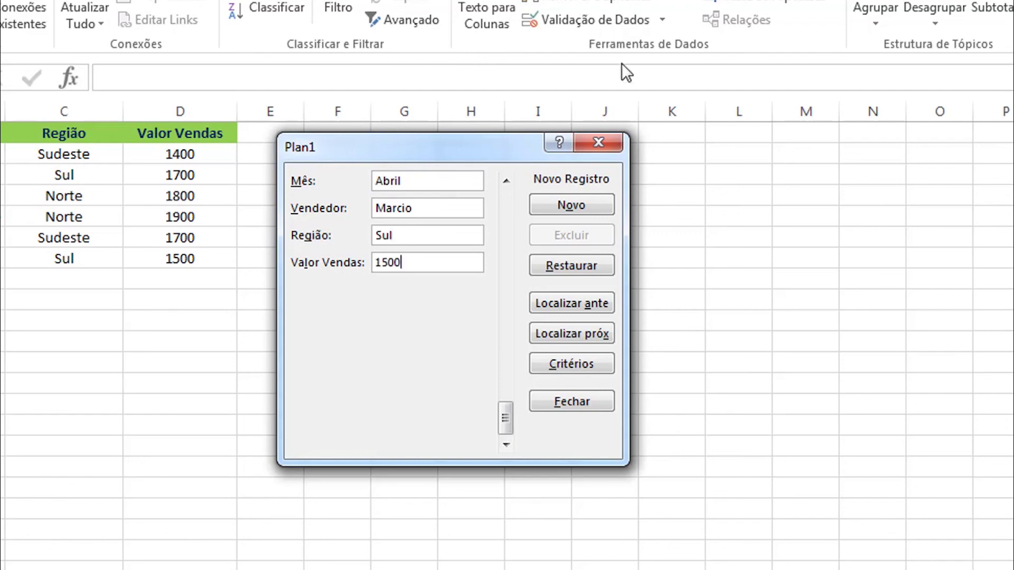
{"action": "left_click", "coordinate": [577, 211]}
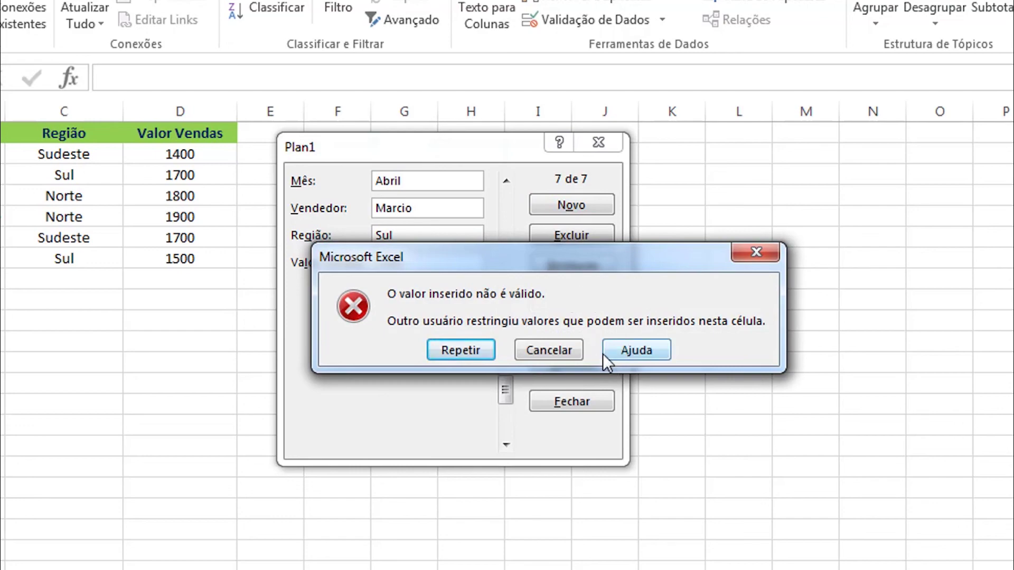
{"action": "left_click", "coordinate": [479, 351]}
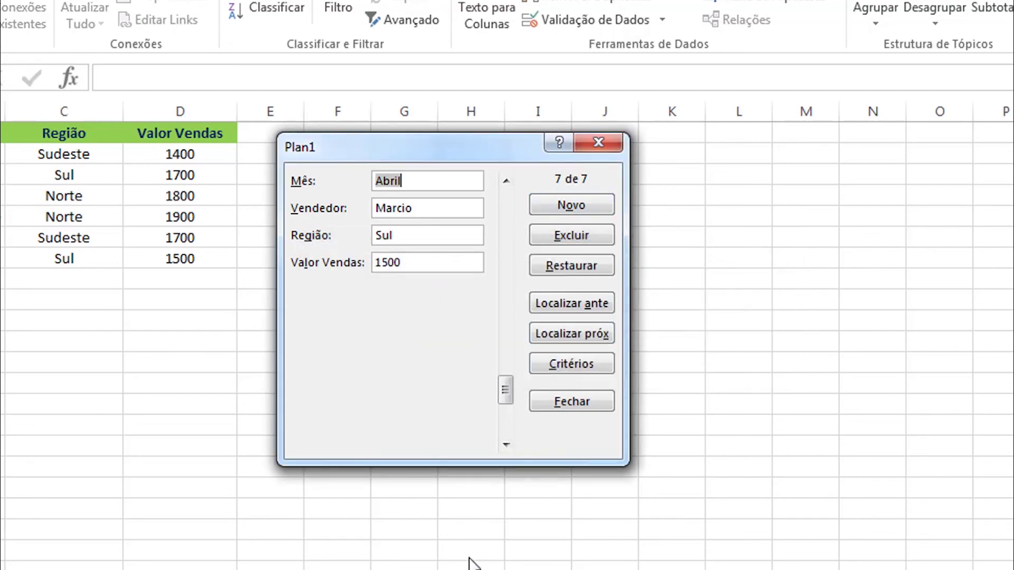